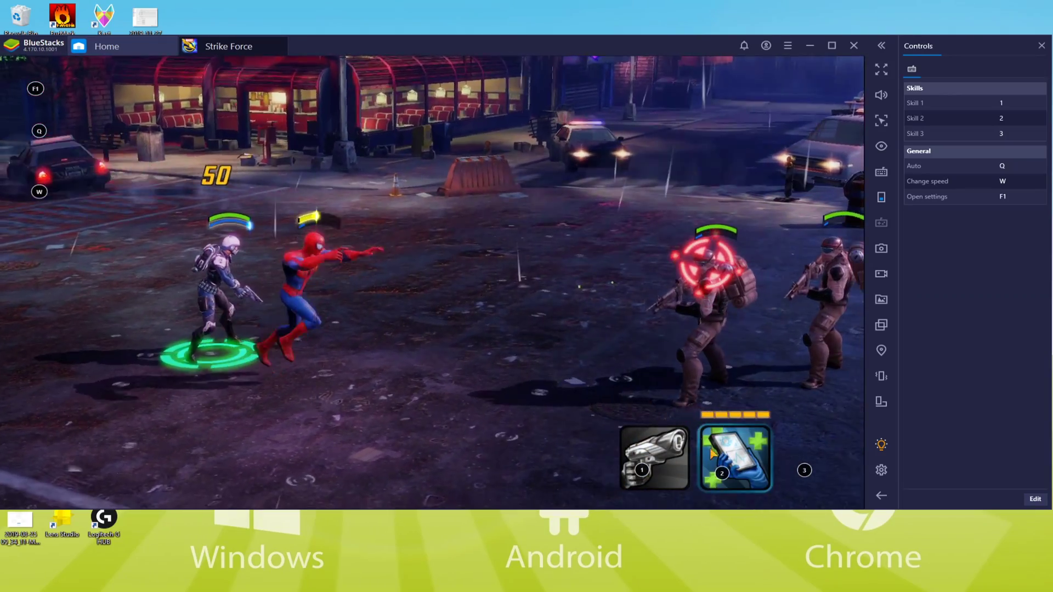
Fire the S.H.I.E.L.D. Medic's skill 2, then Spider-Man's skill 2 to web the mercenaries.
click(720, 442)
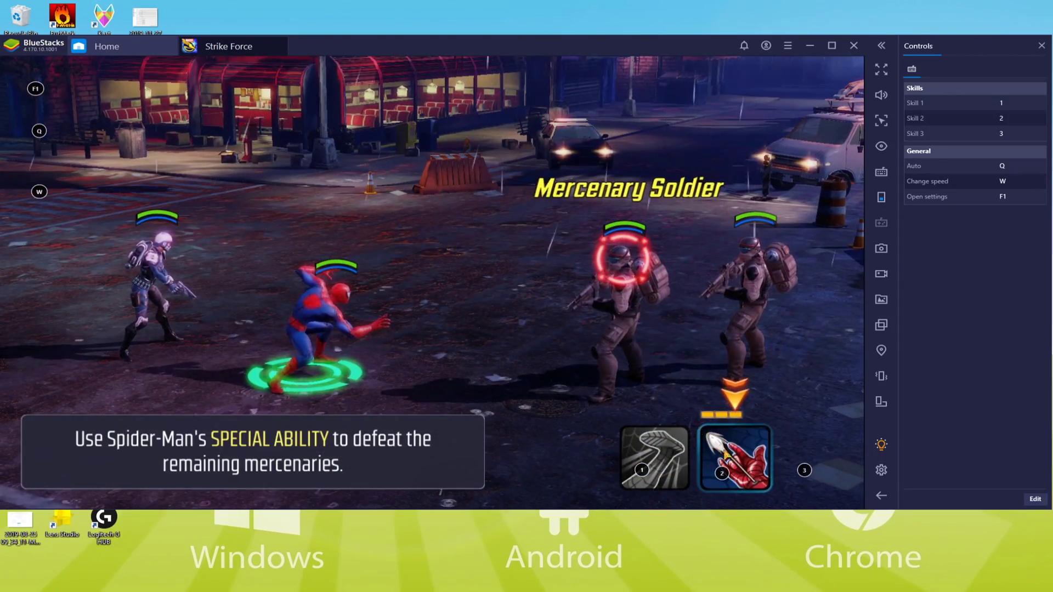
click(725, 456)
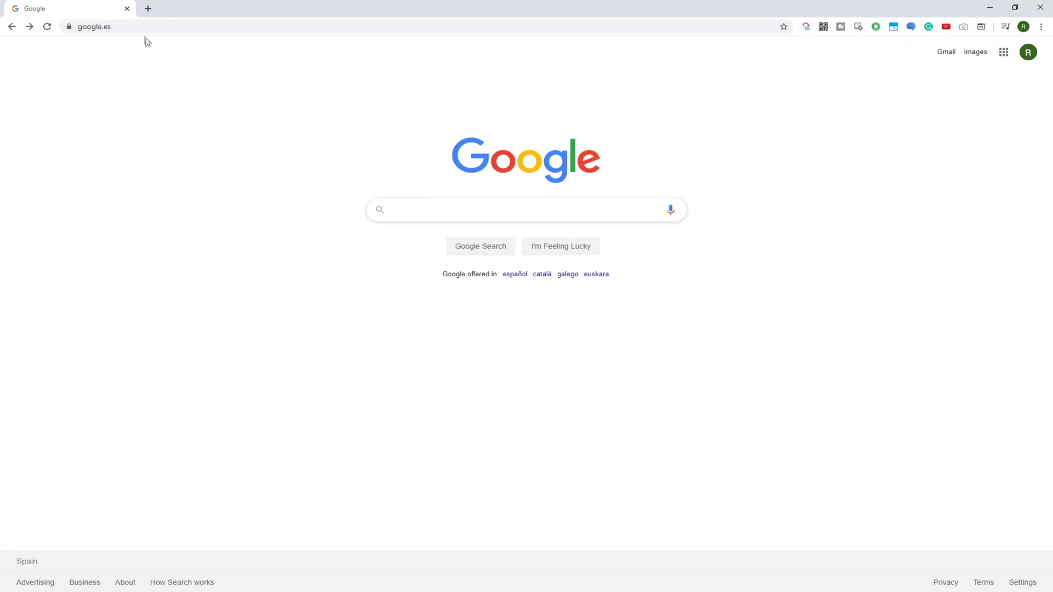
Load the pasted bstk.me short link to reach the BlueStacks MARVEL Strike Force page.
click(141, 27)
text(https://bstk.me/tkWToyDCw)
key(Return)
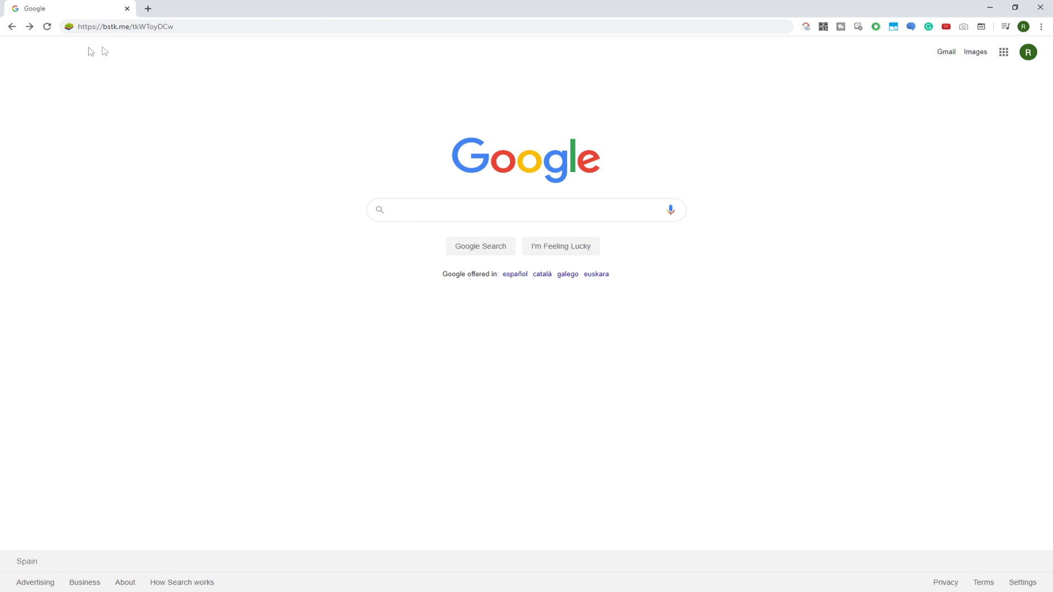
click(174, 28)
key(Return)
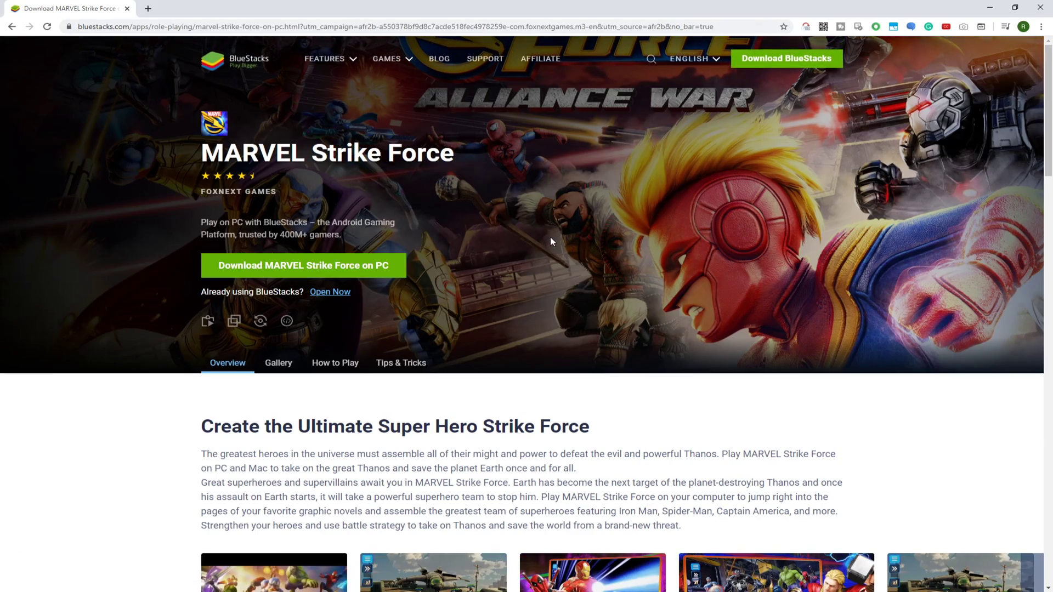
Scroll down through the download page's sections and back up to the top.
scroll(551, 237, down, 15)
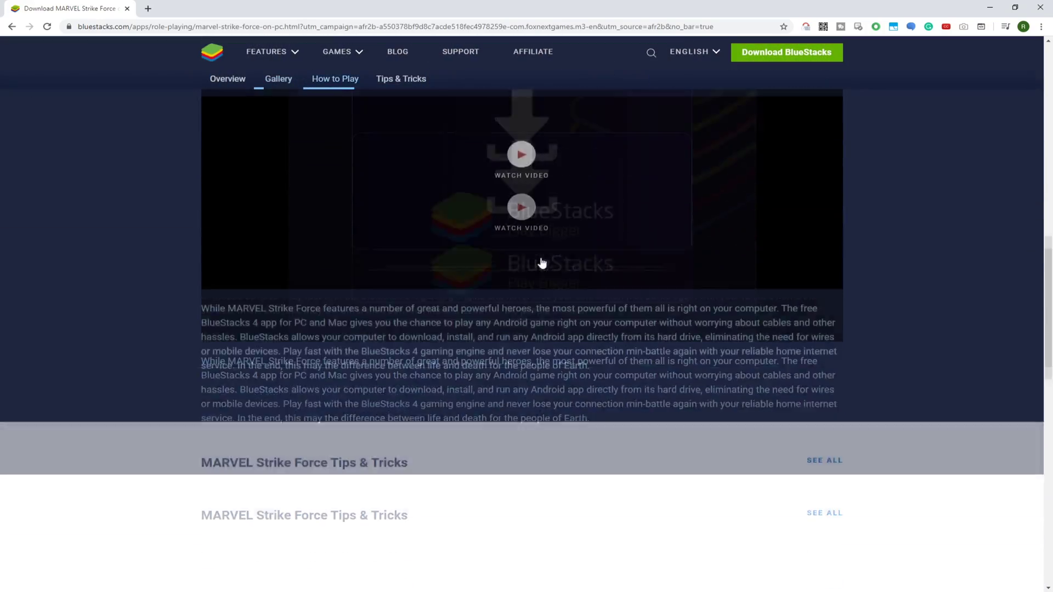
scroll(542, 264, down, 15)
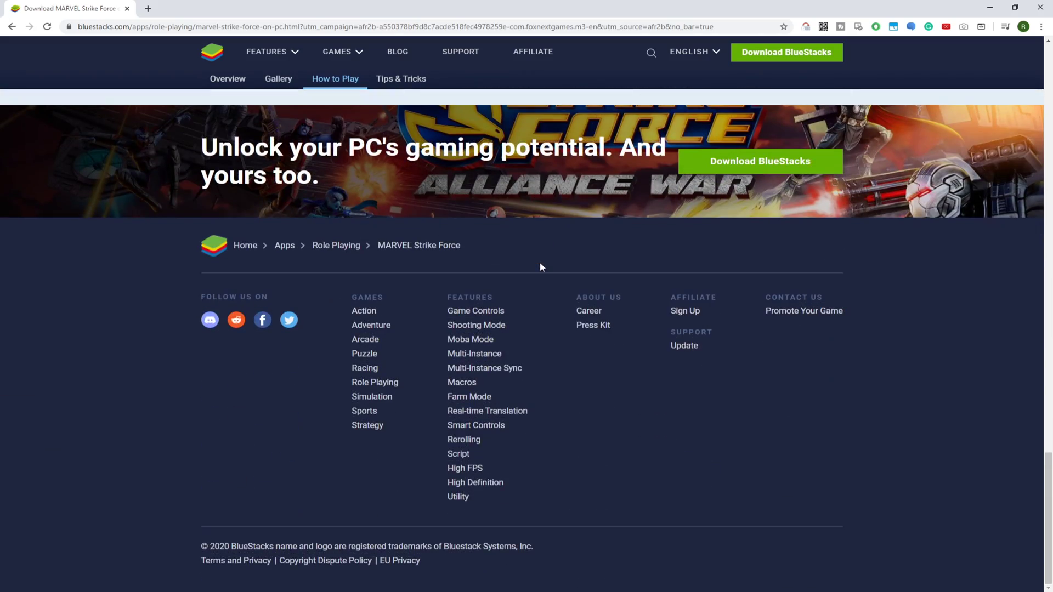
scroll(540, 267, up, 15)
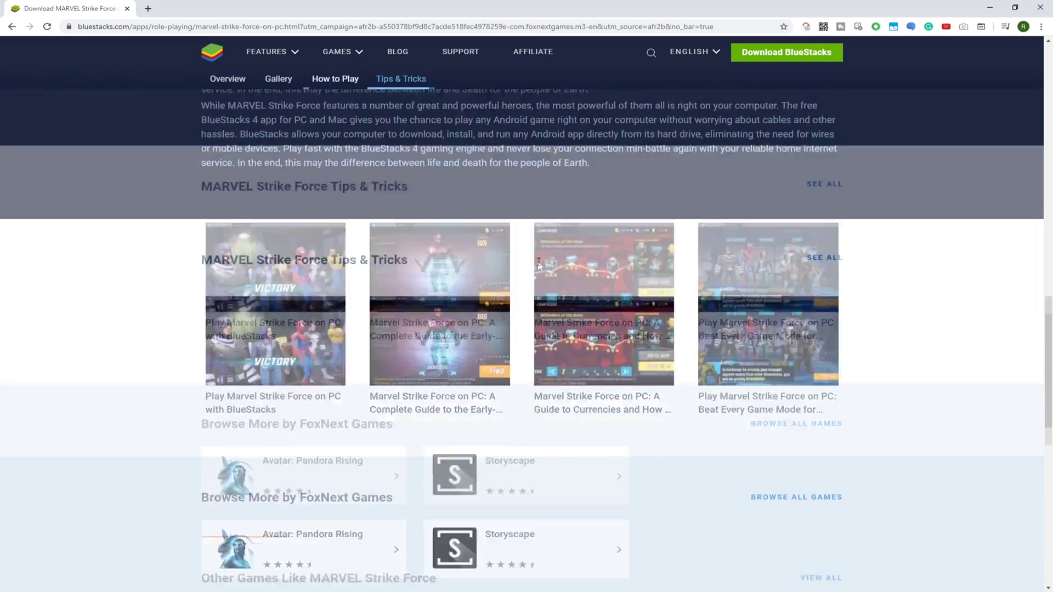
scroll(538, 262, up, 10)
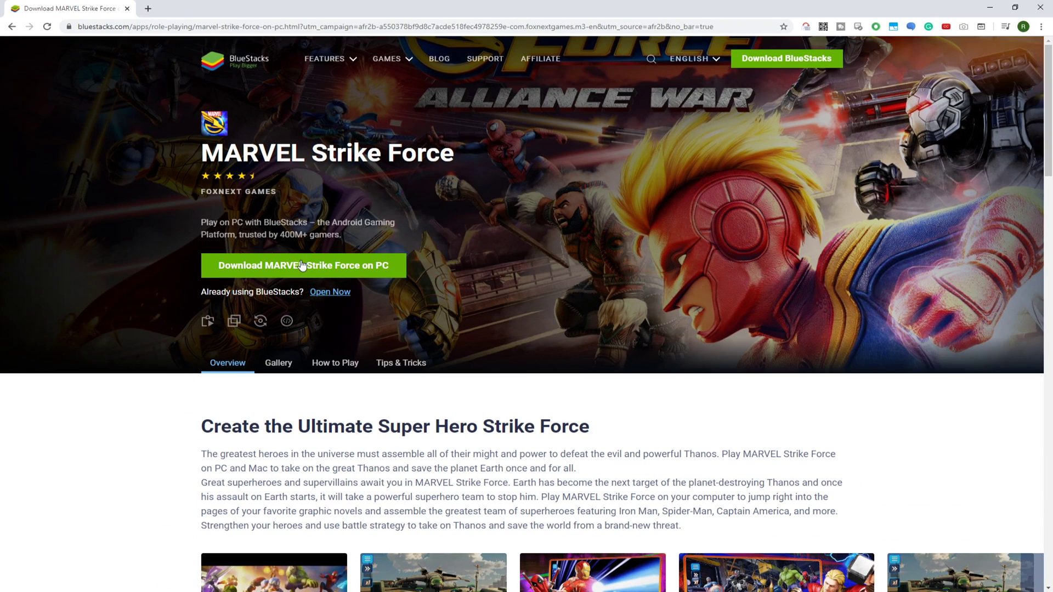
Download BlueStacksInstaller.exe, run it from the download bar, and minimize Chrome.
click(371, 283)
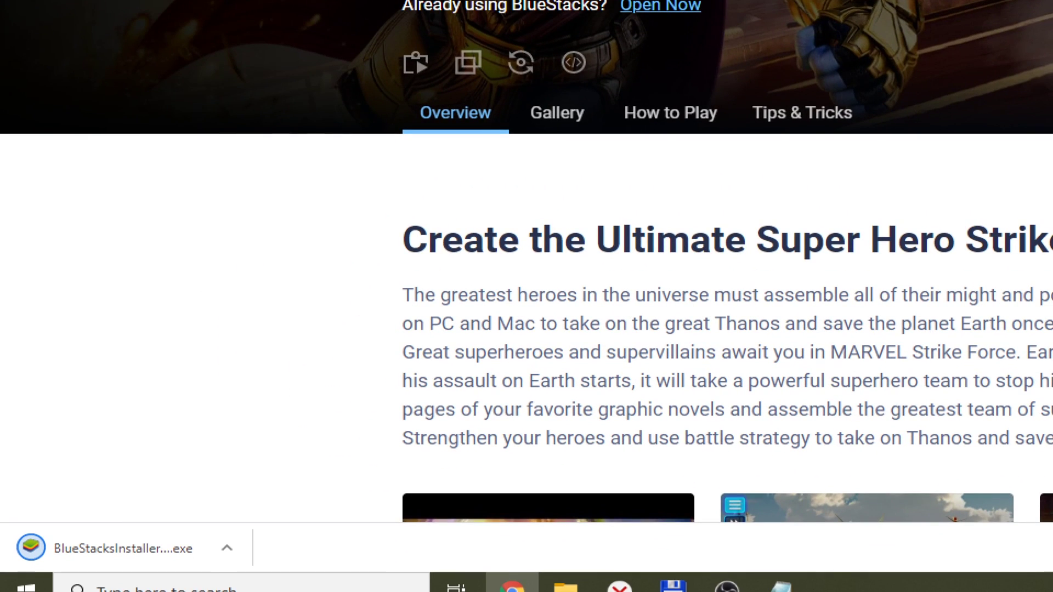
mouse_move(109, 486)
mouse_down()
mouse_move(9, 554)
mouse_move(101, 497)
mouse_up()
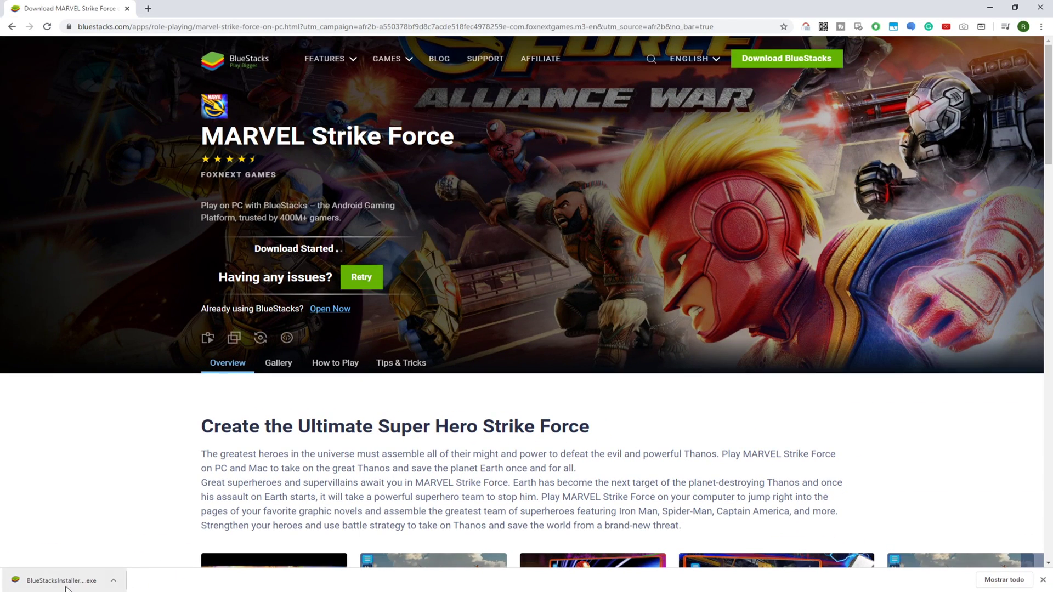
click(241, 550)
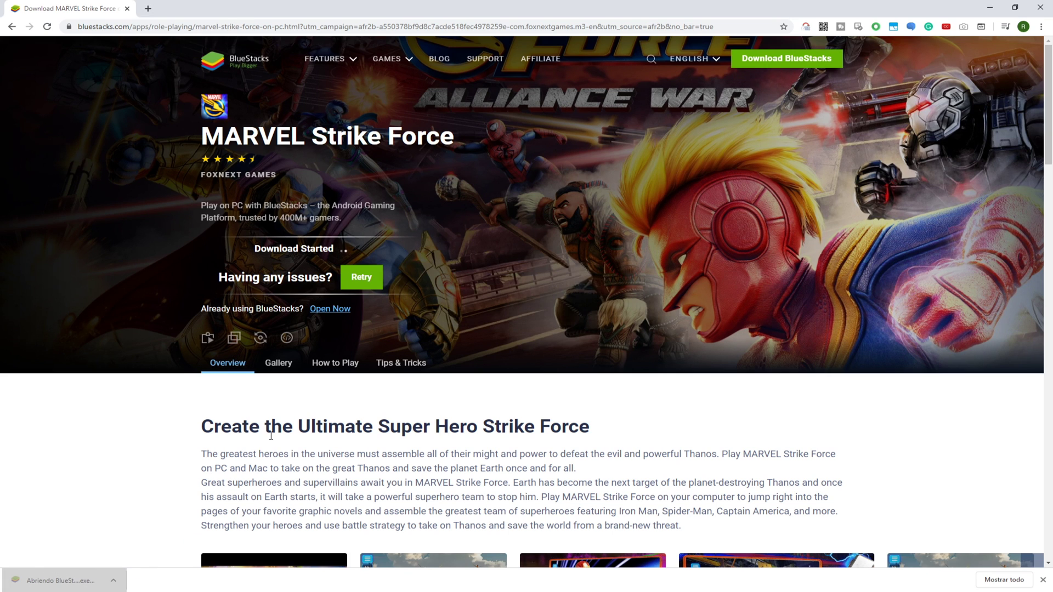
click(991, 9)
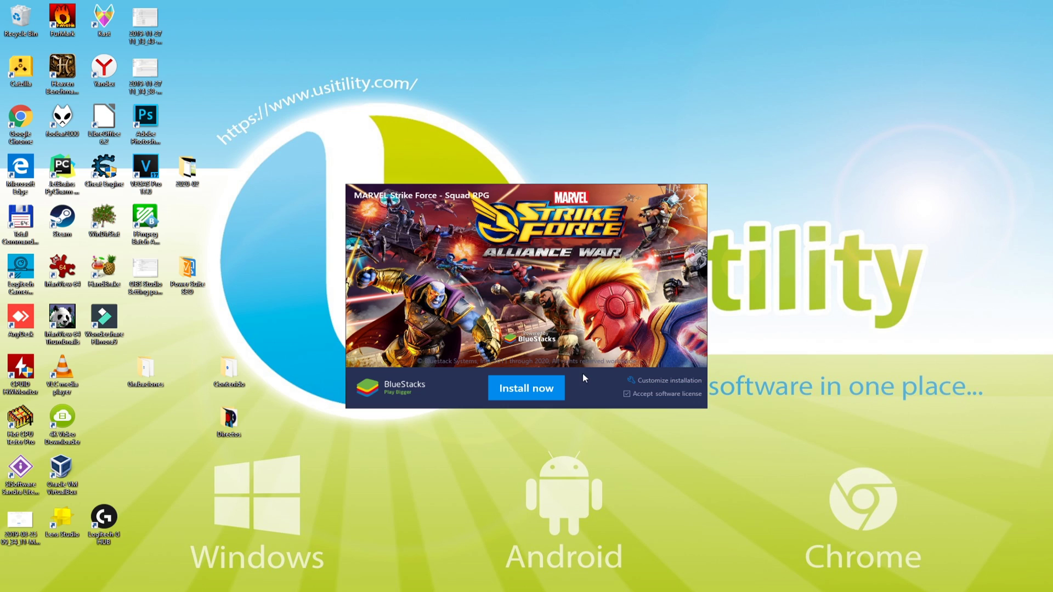
Confirm the C:\ProgramData\BlueStacks data path under Customize installation, then choose Install now.
click(646, 382)
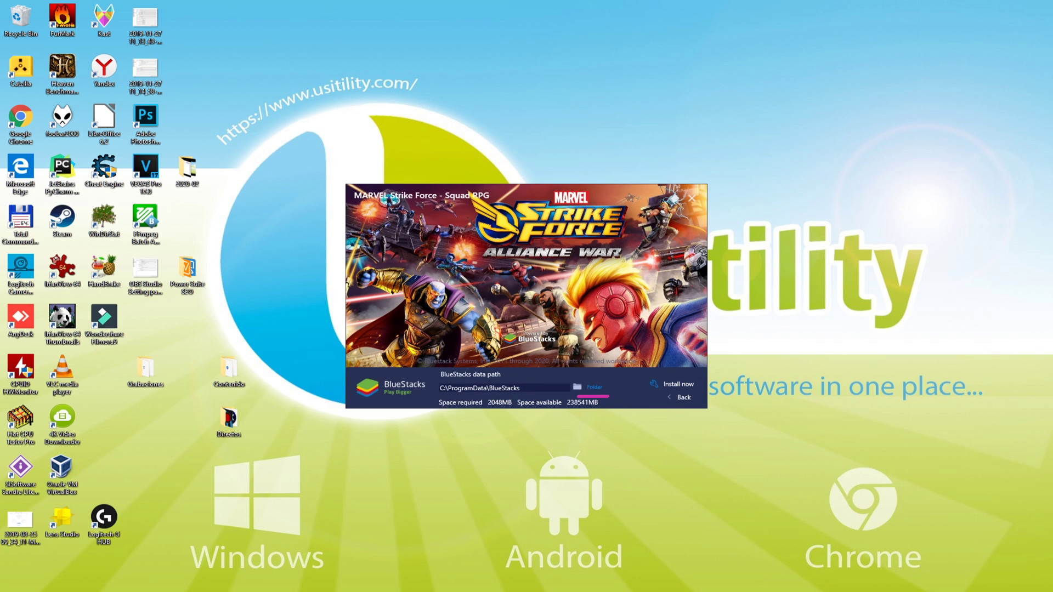
click(684, 398)
click(507, 404)
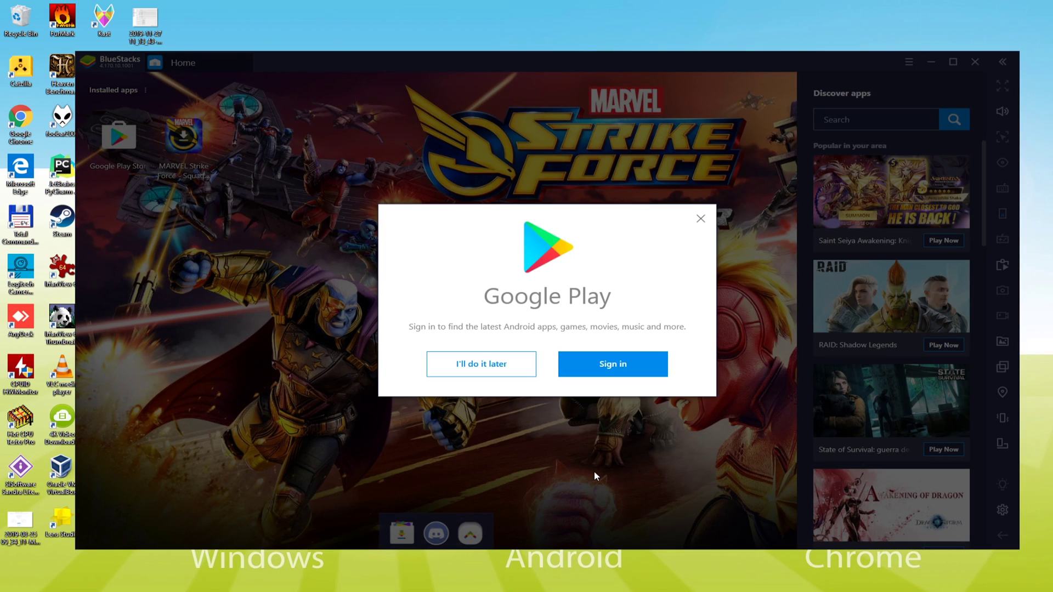
Sign in to Google Play, agree to the terms, and switch off Google Drive backup.
click(611, 365)
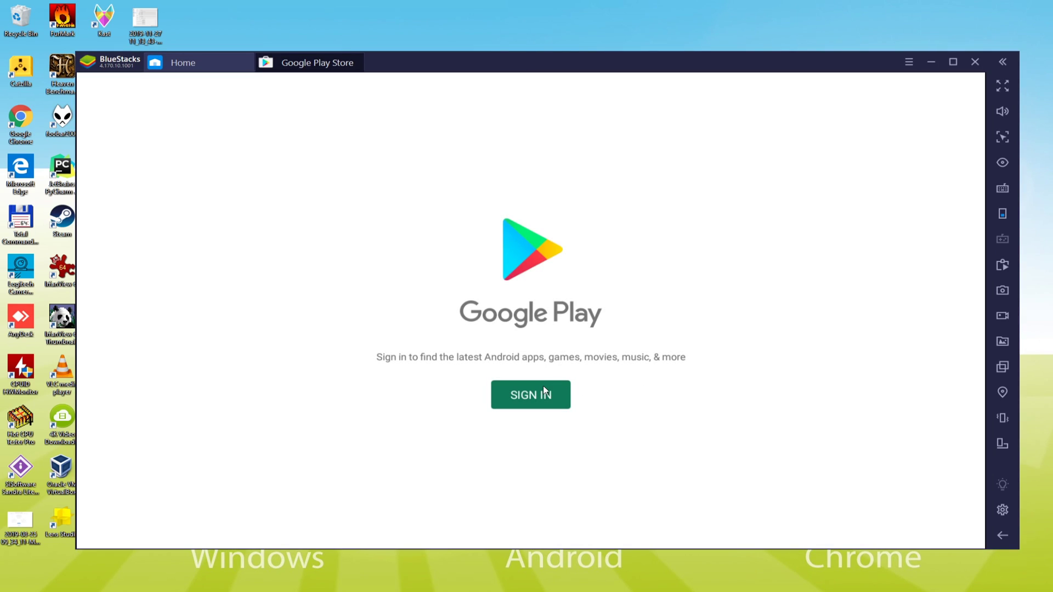
click(543, 388)
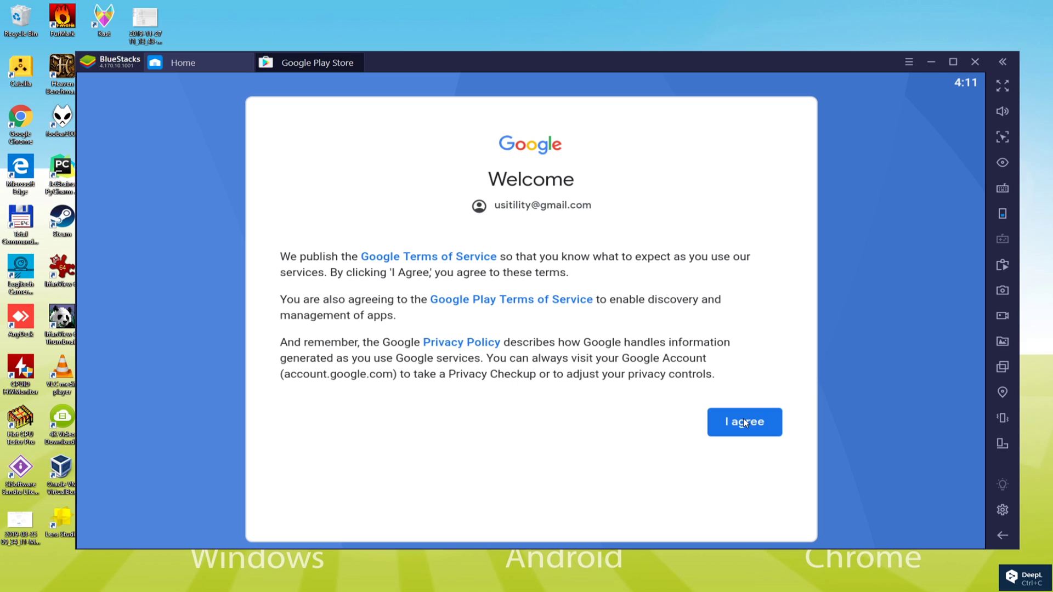
click(745, 423)
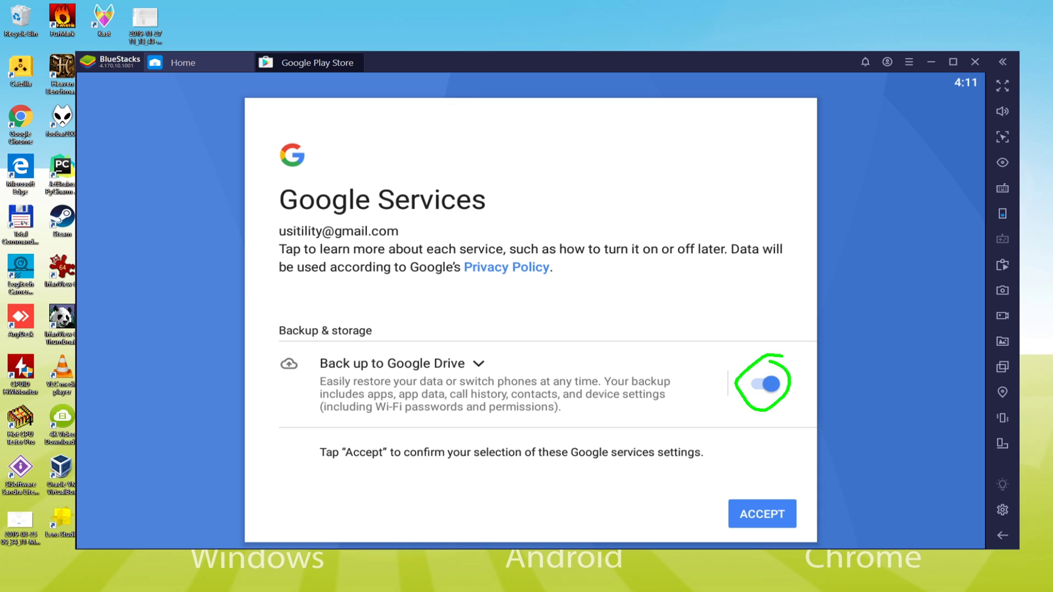
click(770, 387)
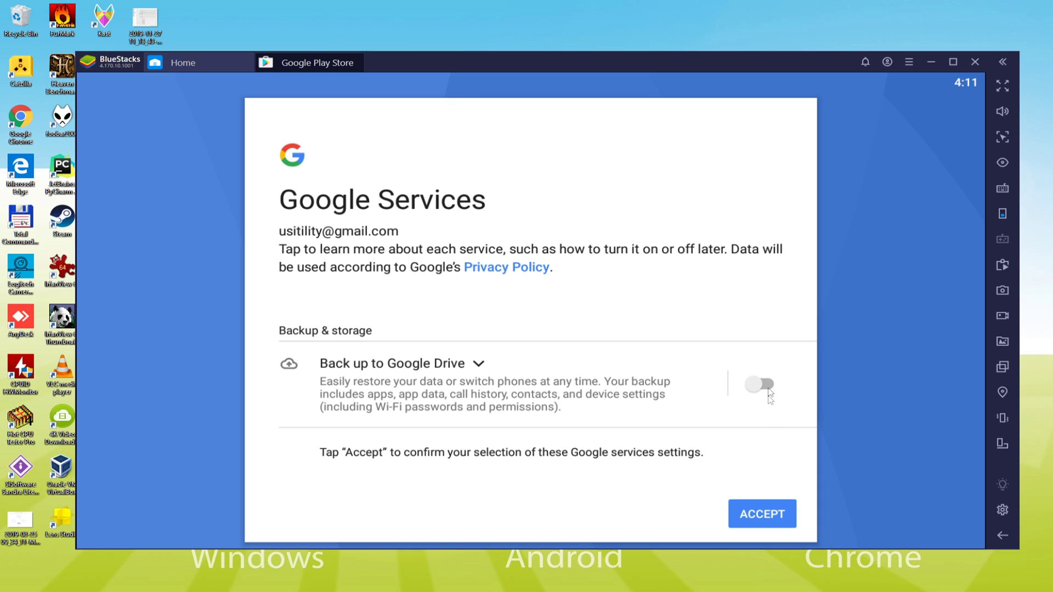
click(764, 512)
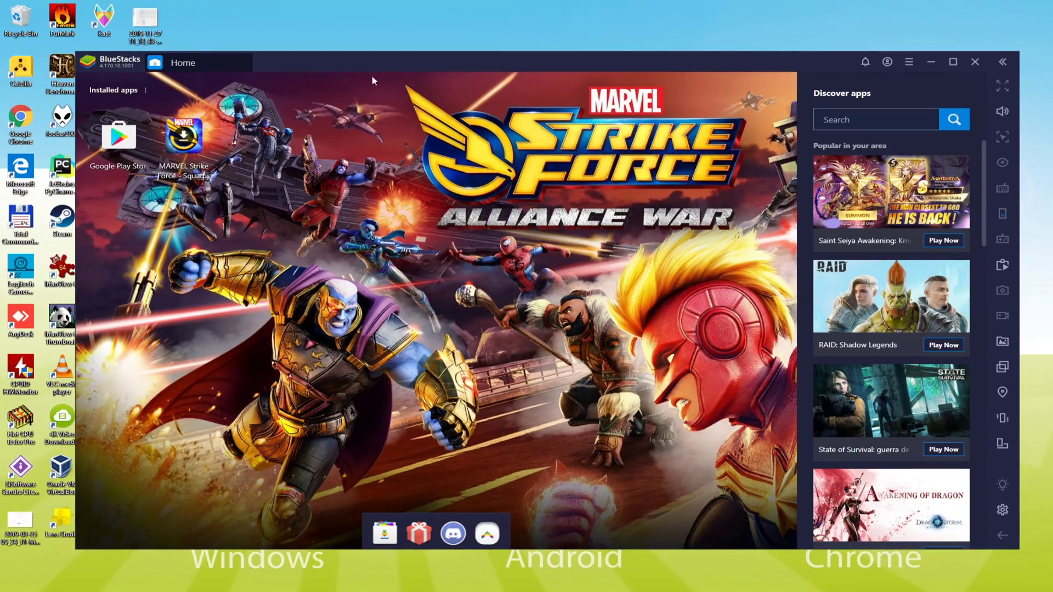
Start BlueStacks from its desktop shortcut and move its window into position.
drag(377, 61, 482, 53)
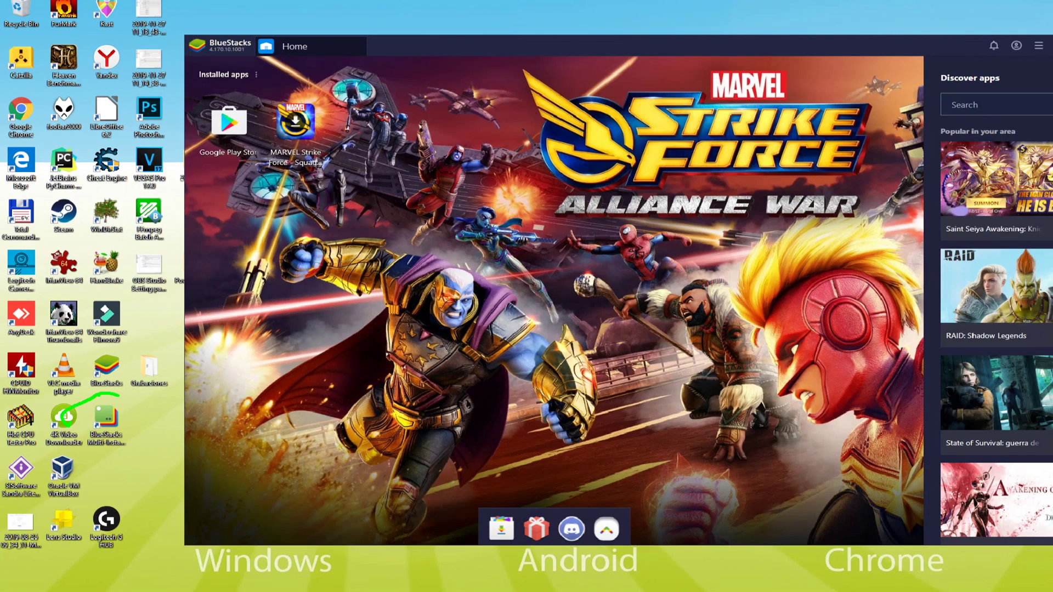
double_click(159, 318)
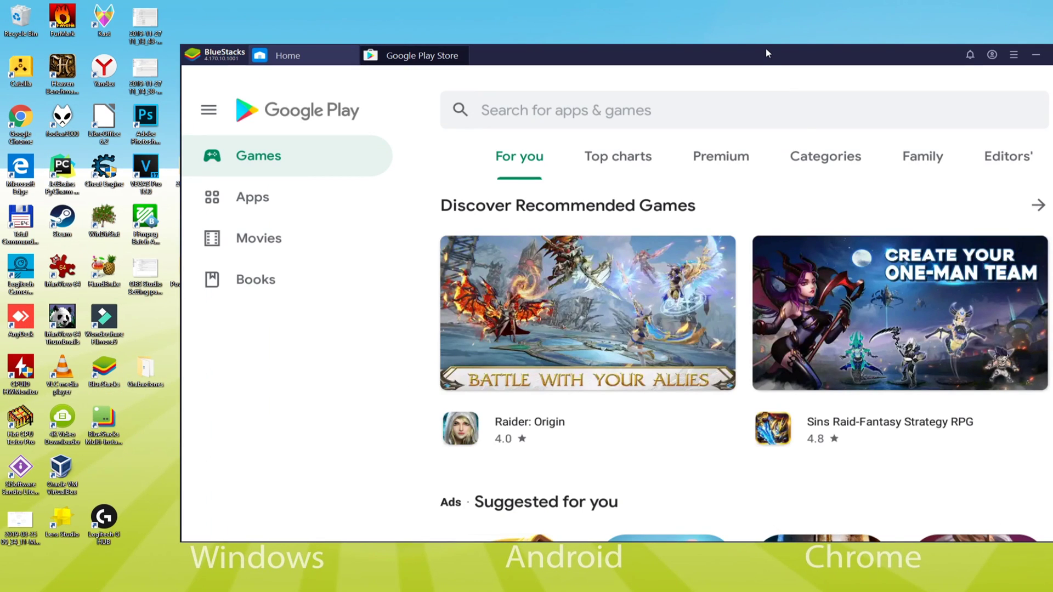
drag(767, 50, 670, 47)
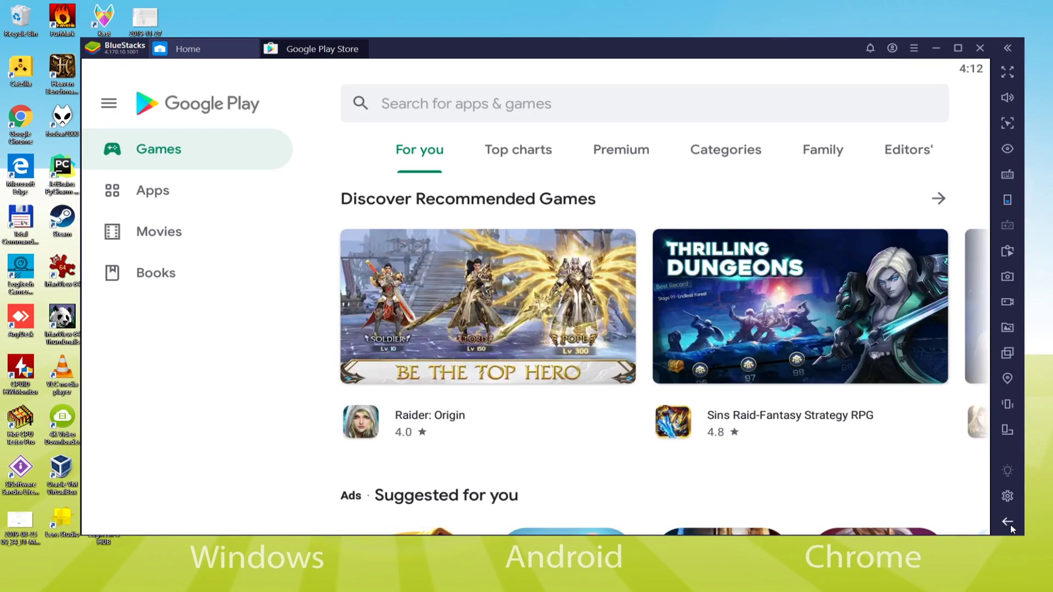
Install MARVEL Strike Force - Squad RPG from its Play Store page, then close Google Play.
click(1010, 524)
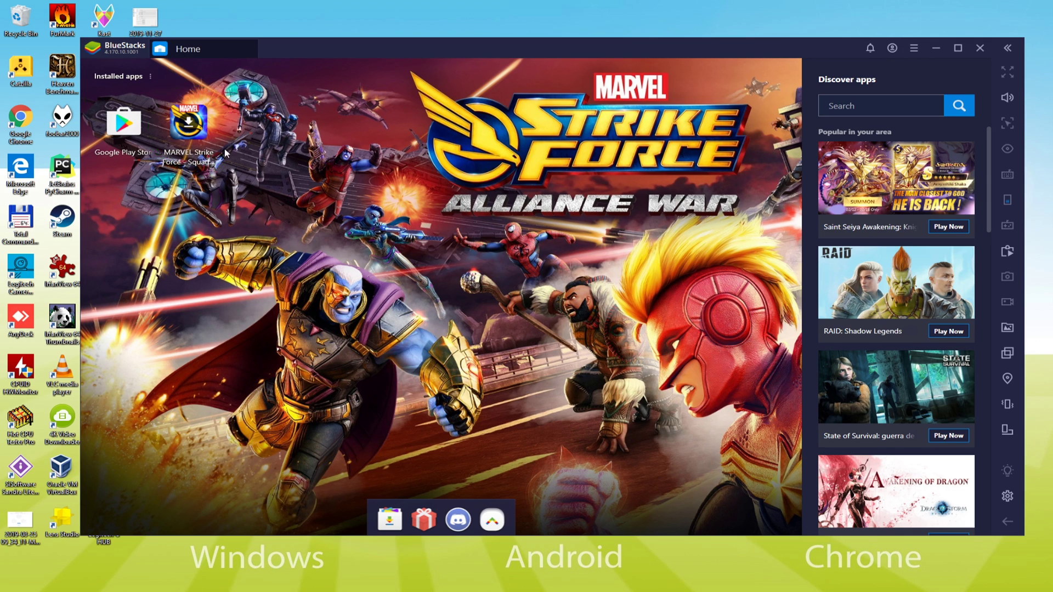
click(193, 128)
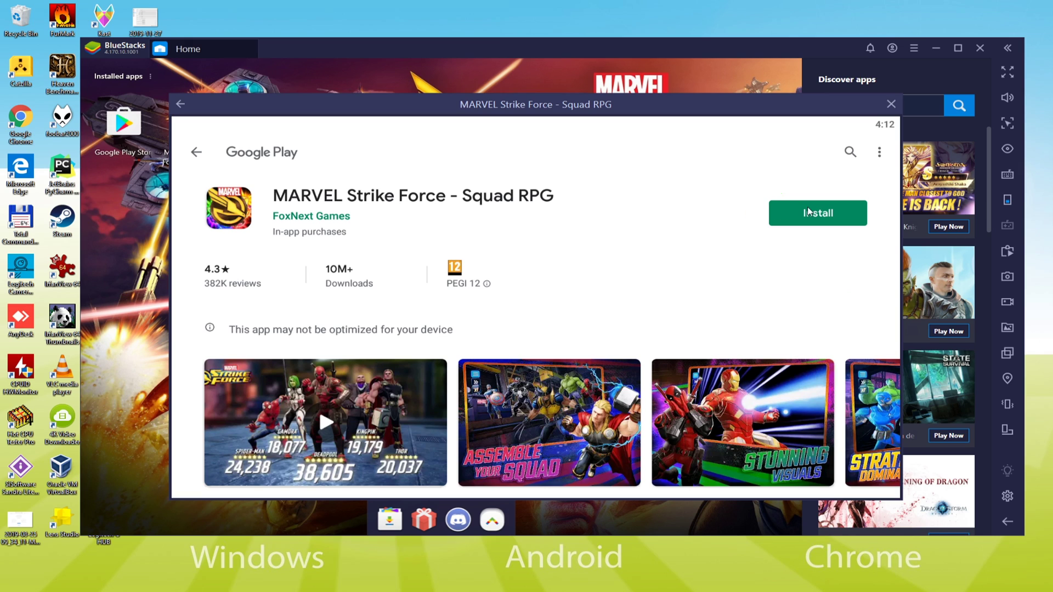
click(825, 213)
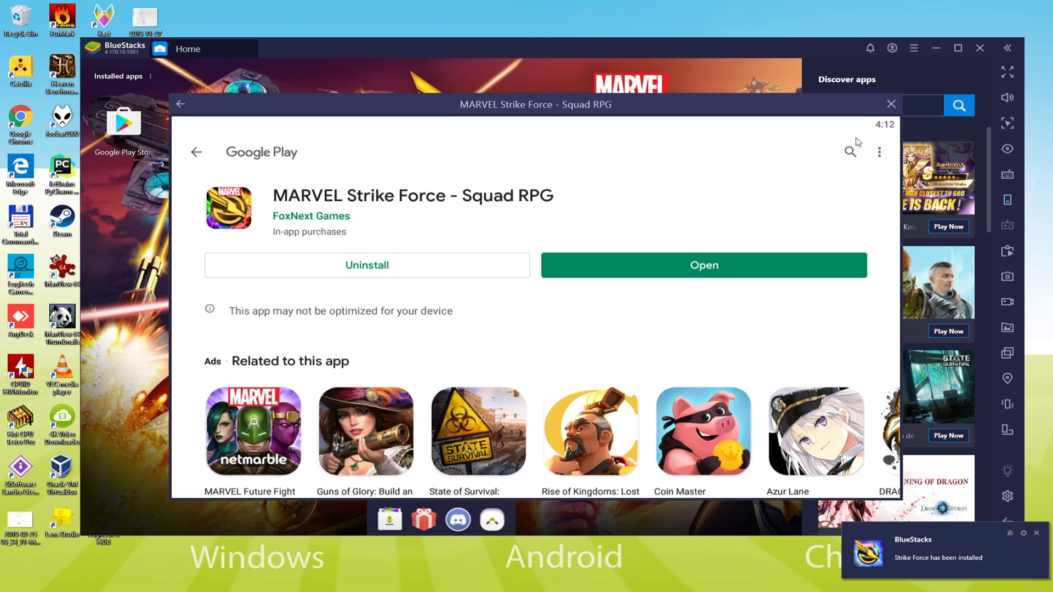
click(891, 105)
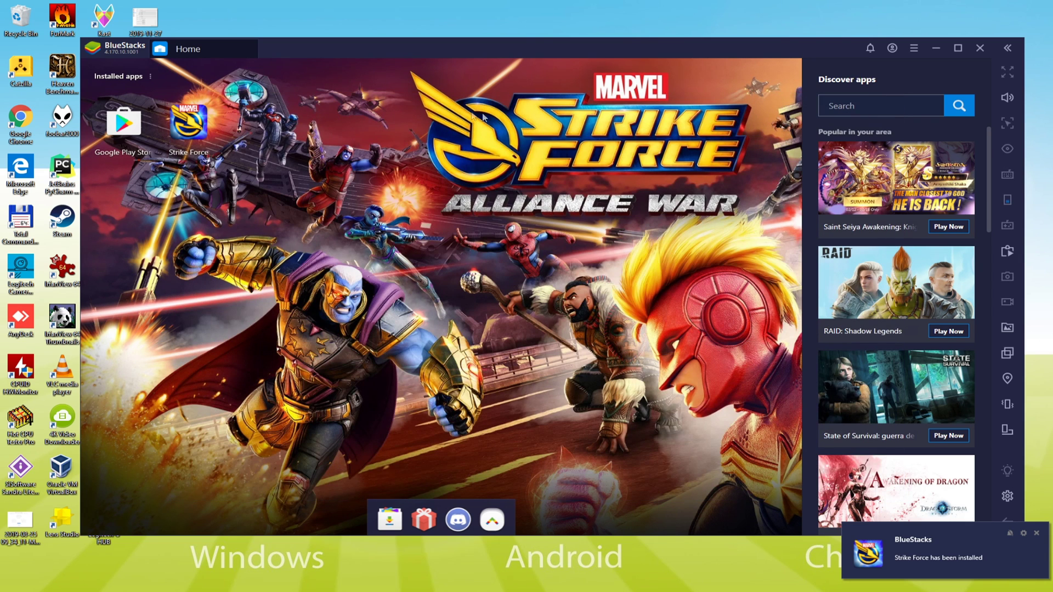
Shift the BlueStacks window aside and back, then start Strike Force from Installed apps.
drag(431, 48, 569, 49)
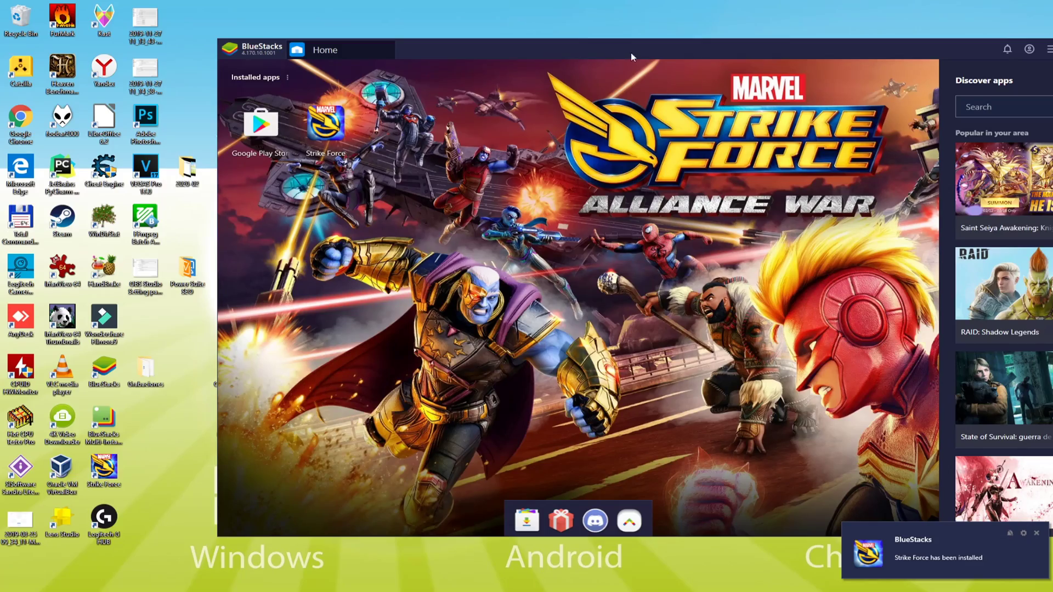
drag(630, 53, 494, 48)
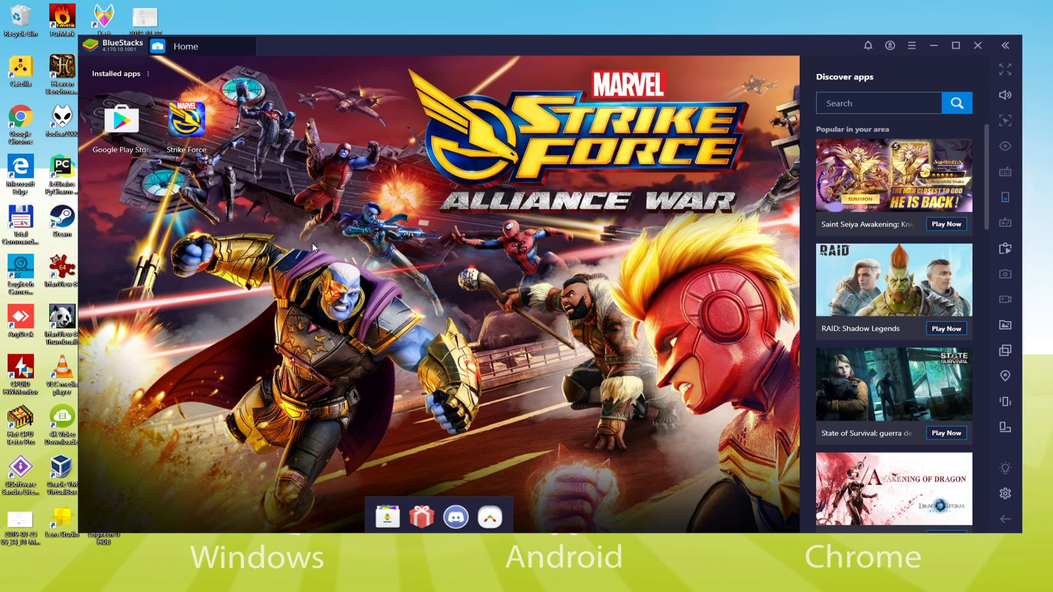
click(187, 121)
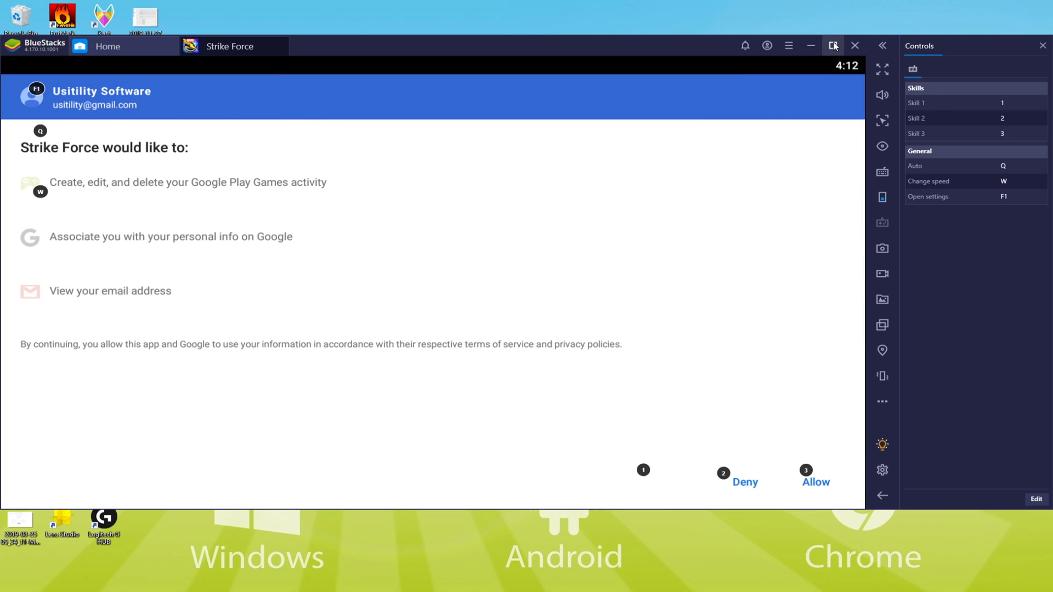
Grant Strike Force permission to use the Google Play Games account.
click(834, 44)
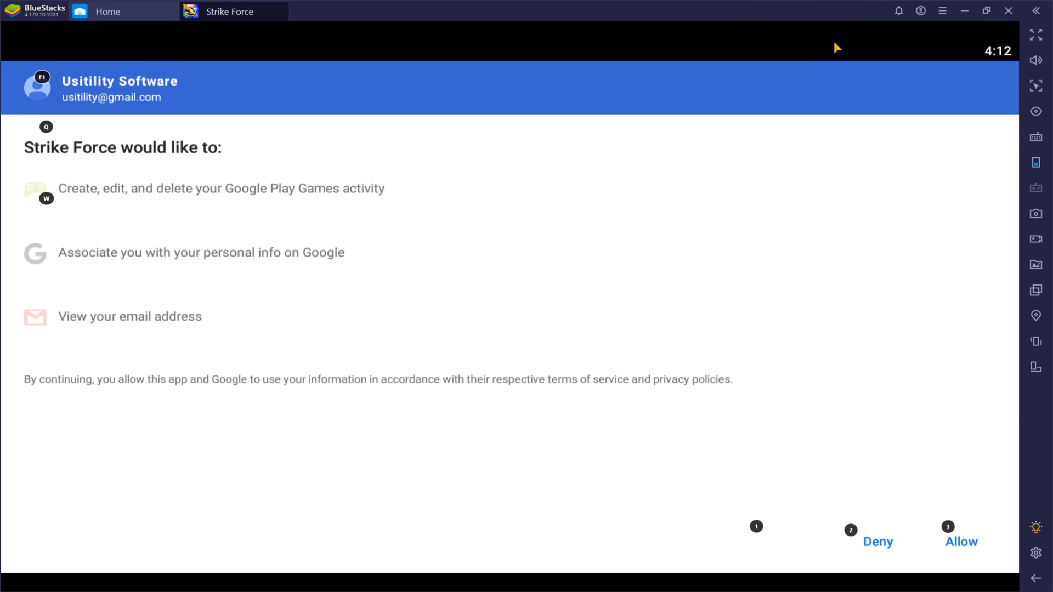
click(957, 542)
click(986, 10)
click(817, 484)
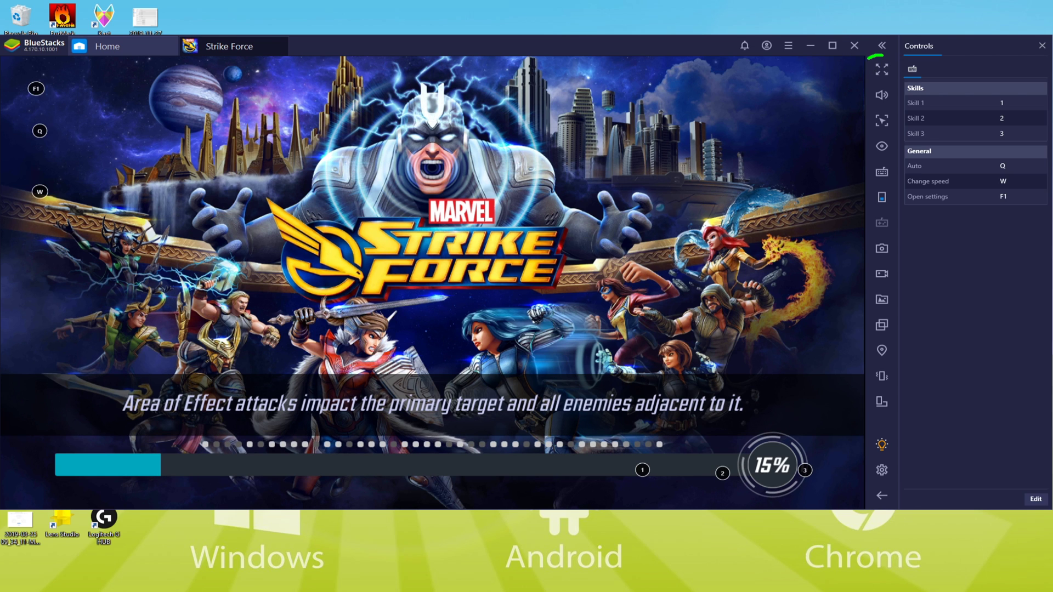
Toggle full screen on and off with F11, and use Spider-Man's basic ability.
click(881, 69)
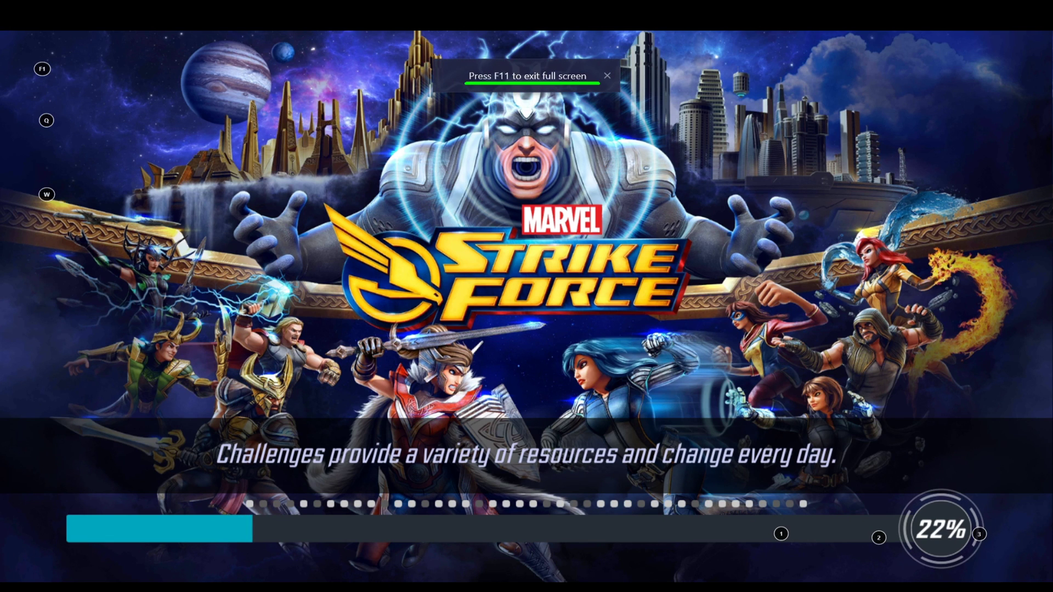
key(F11)
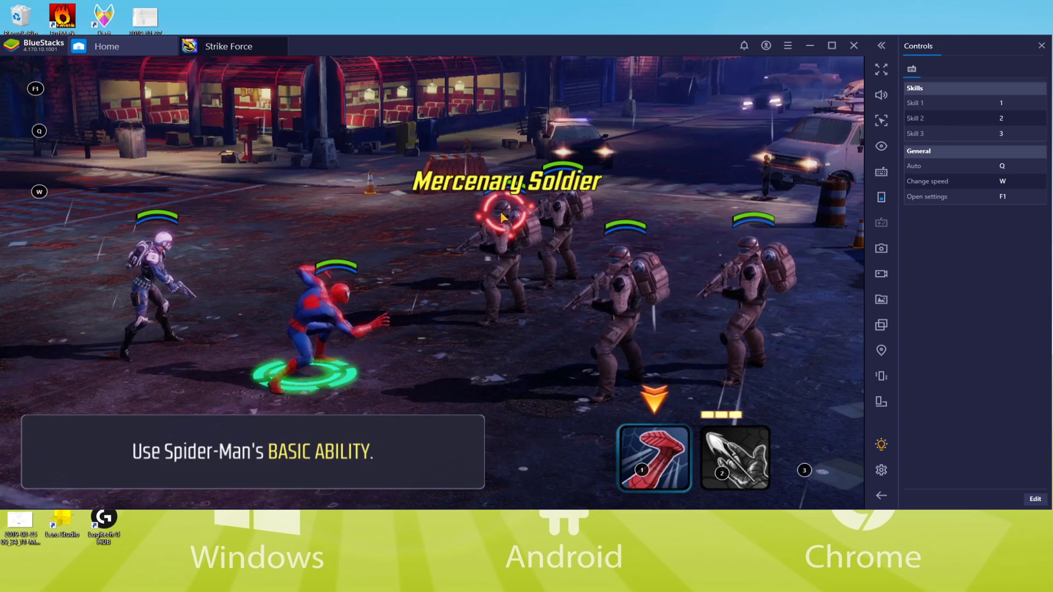
click(637, 443)
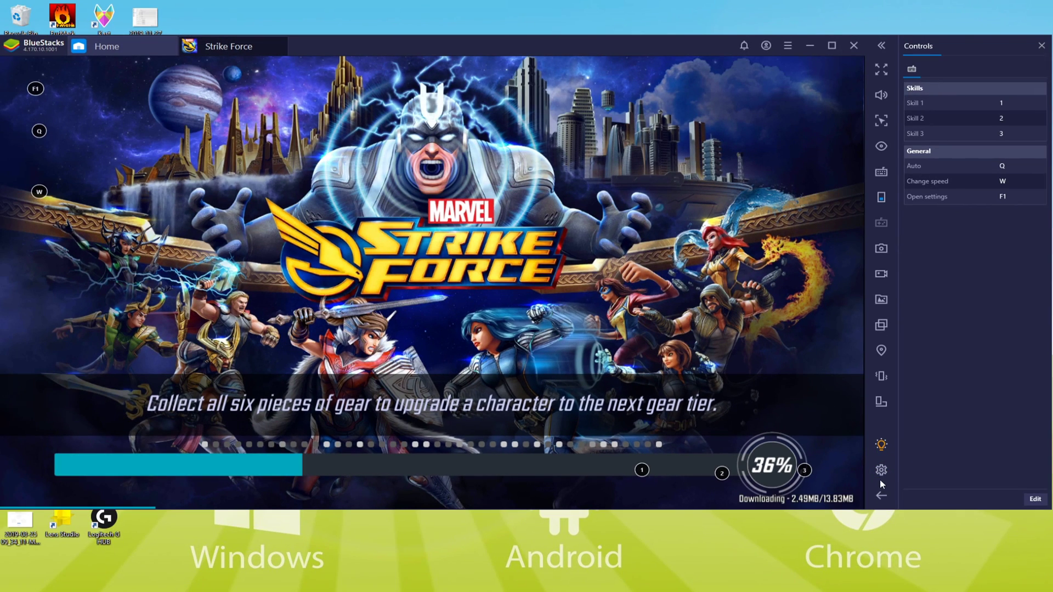
Check the Preferences language stays English (United States), then close Settings.
click(880, 463)
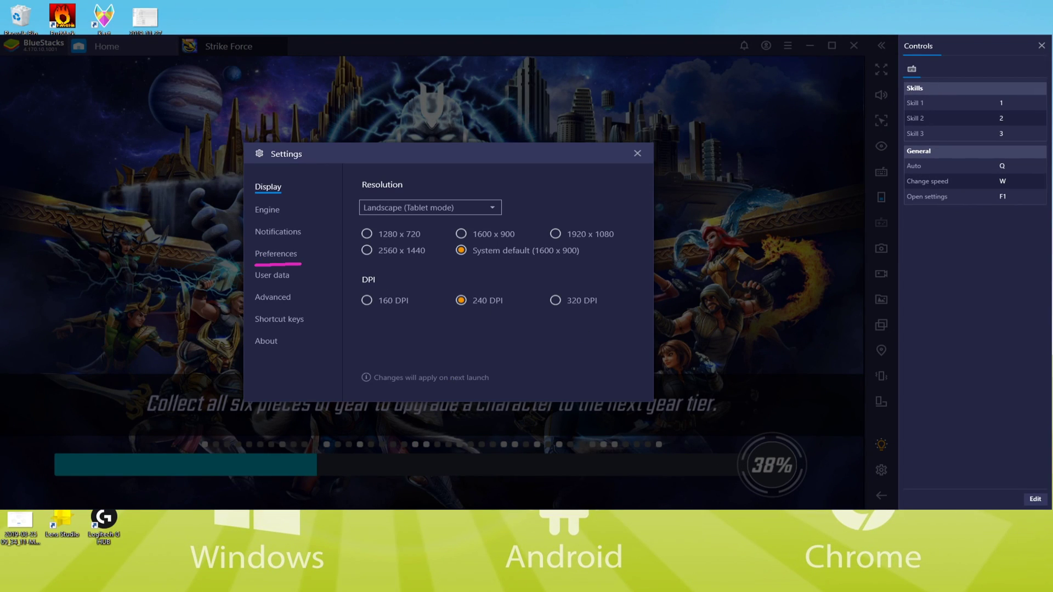
click(284, 254)
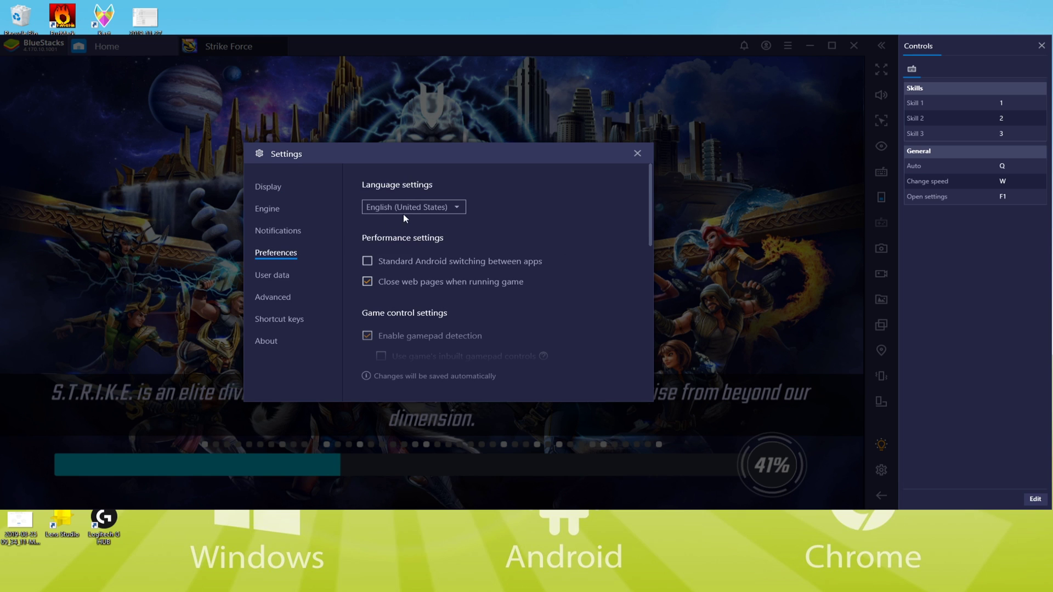
click(406, 208)
click(565, 193)
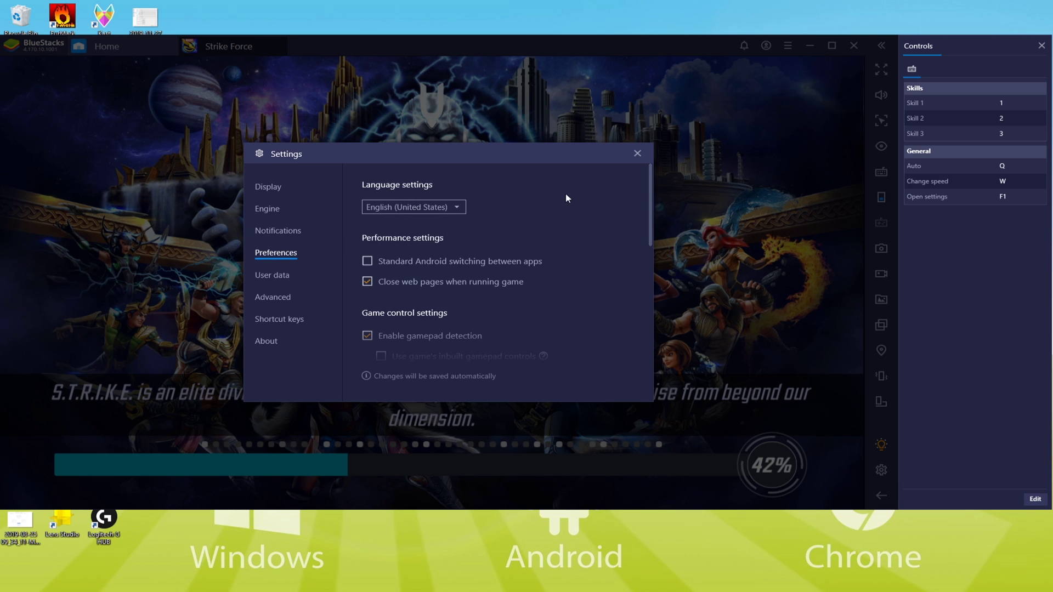
click(637, 154)
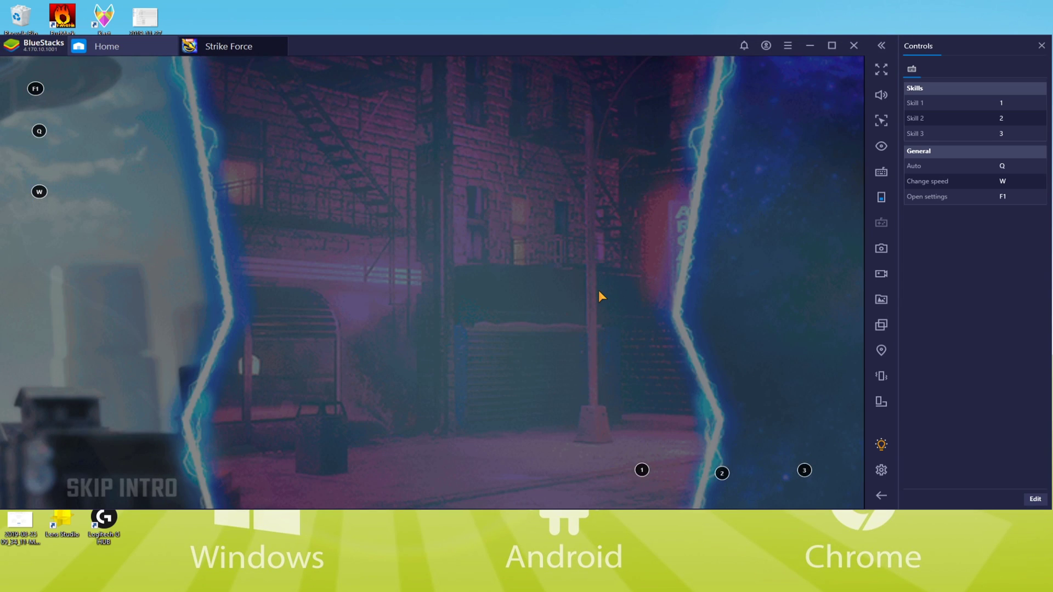